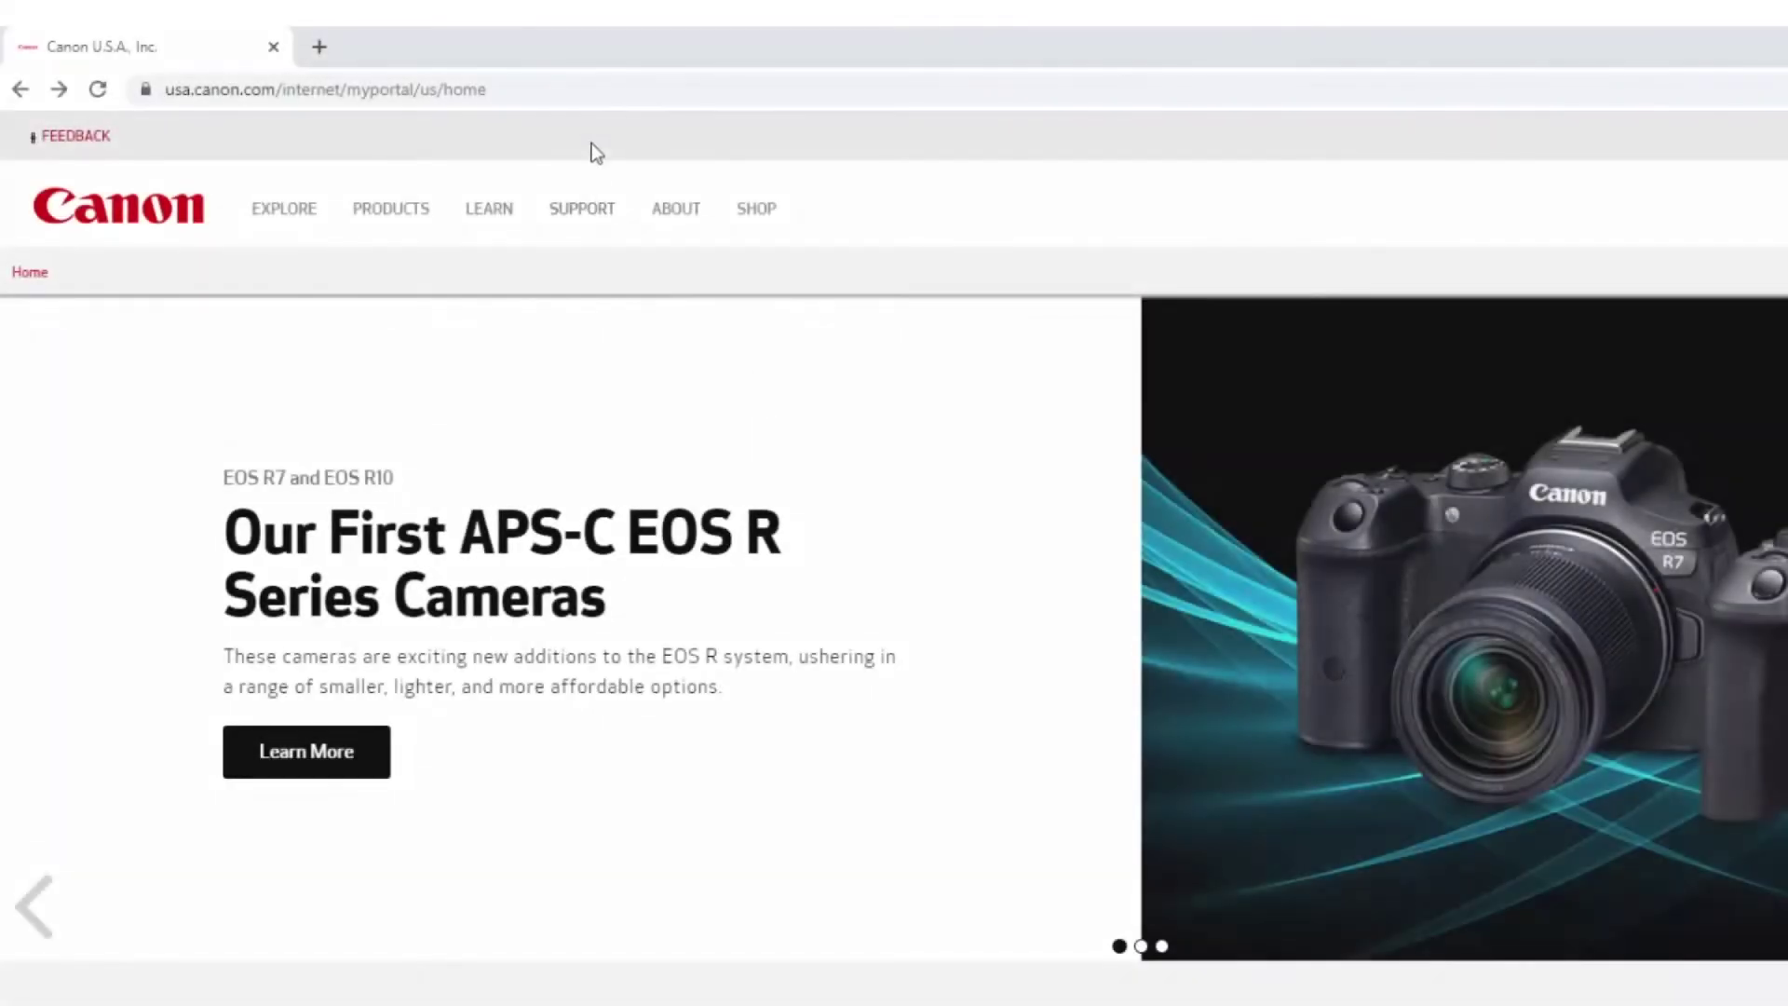
# Load usa.canon.com/support in Chrome and click into the product search box.
pyautogui.click(615, 90)
pyautogui.write('u')
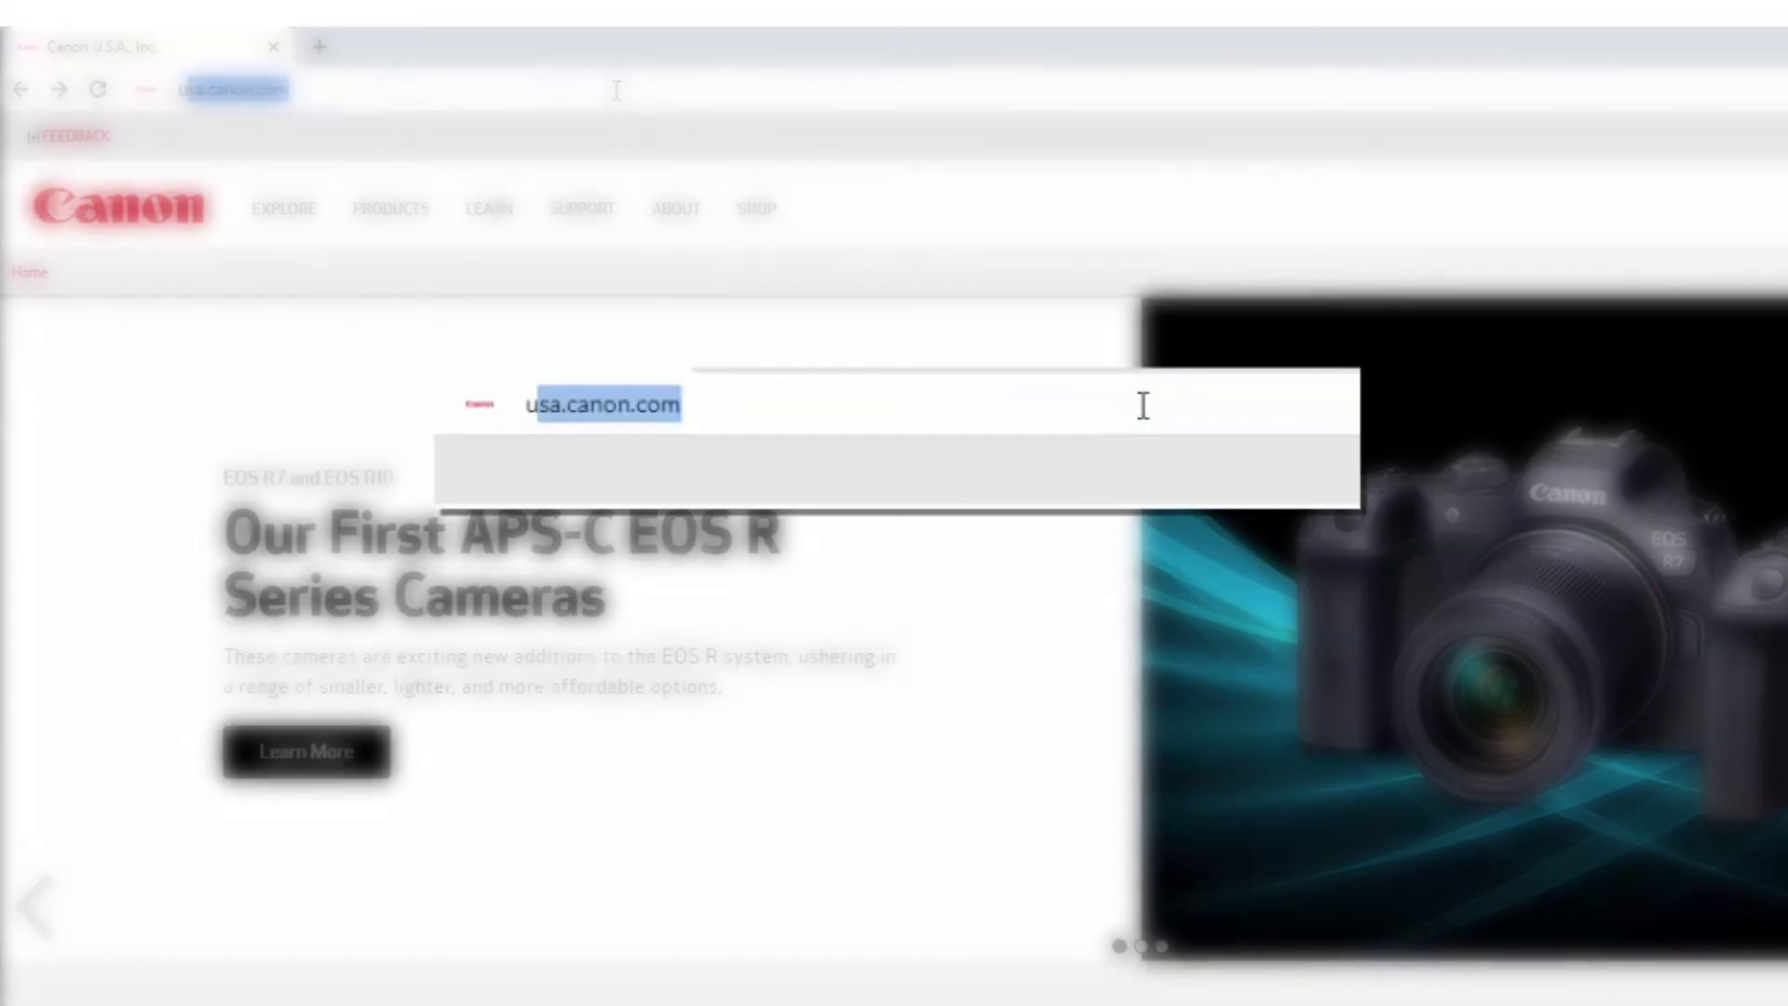
pyautogui.write('sa.canon.com/sup')
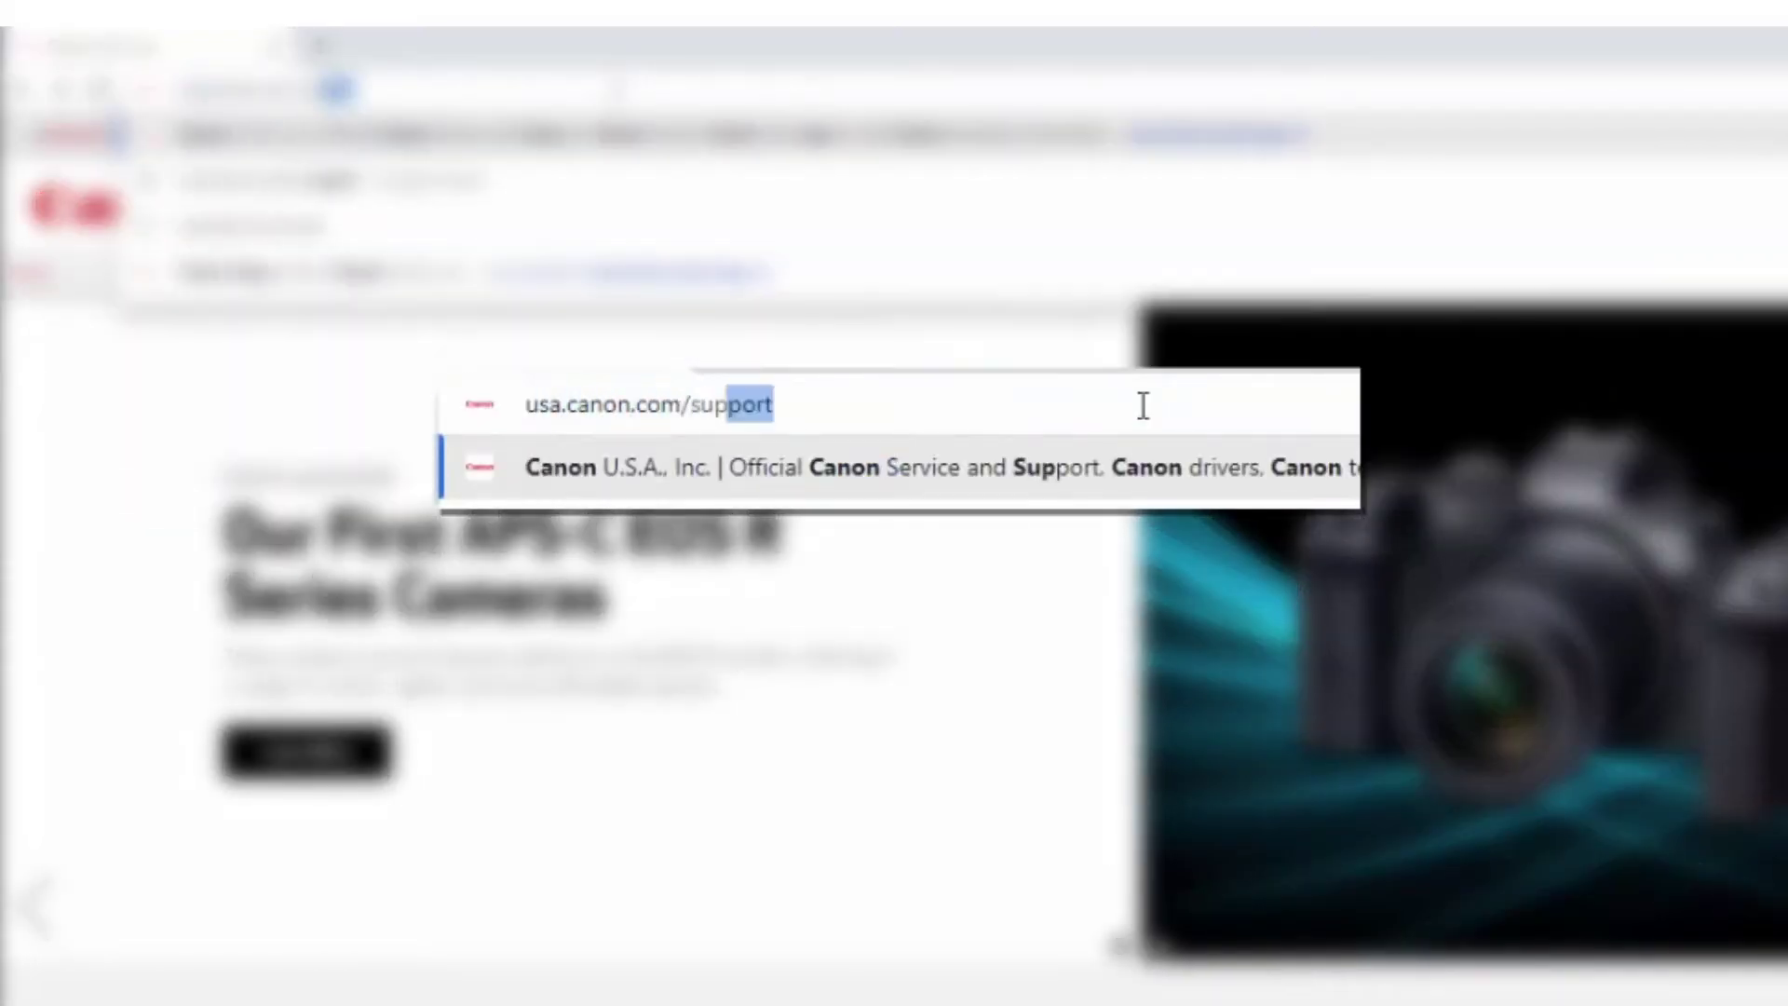
pyautogui.write('port')
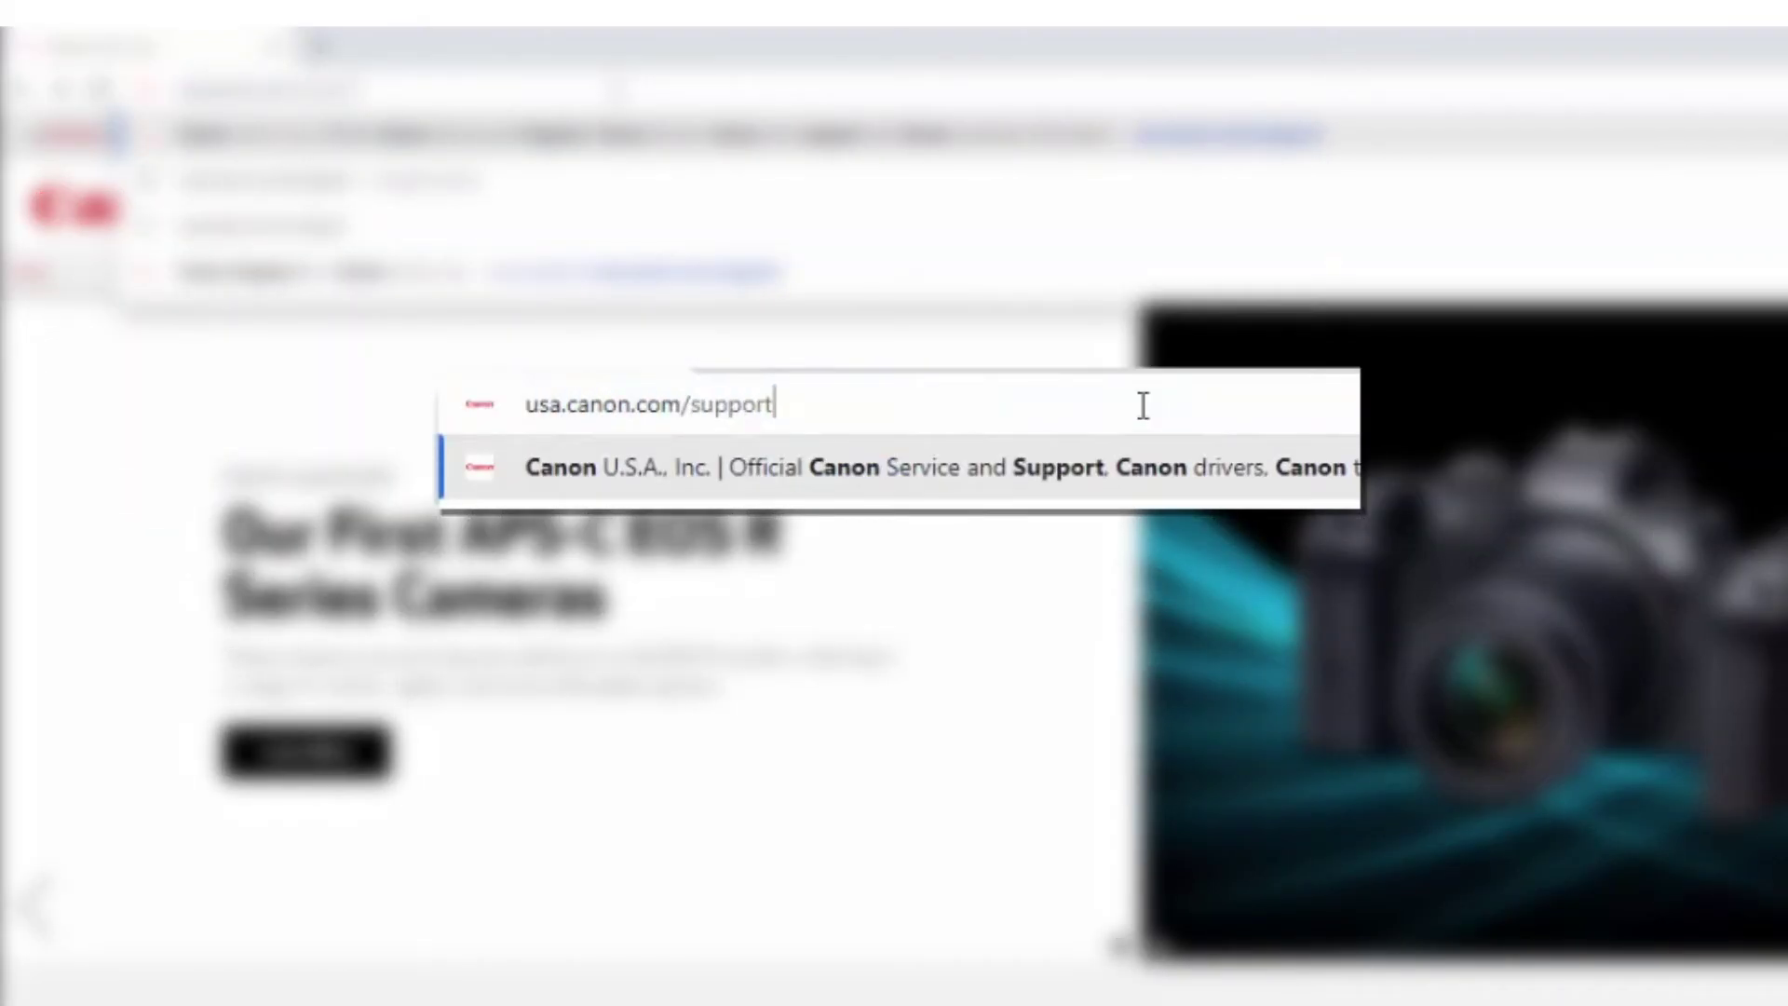
pyautogui.press('Return')
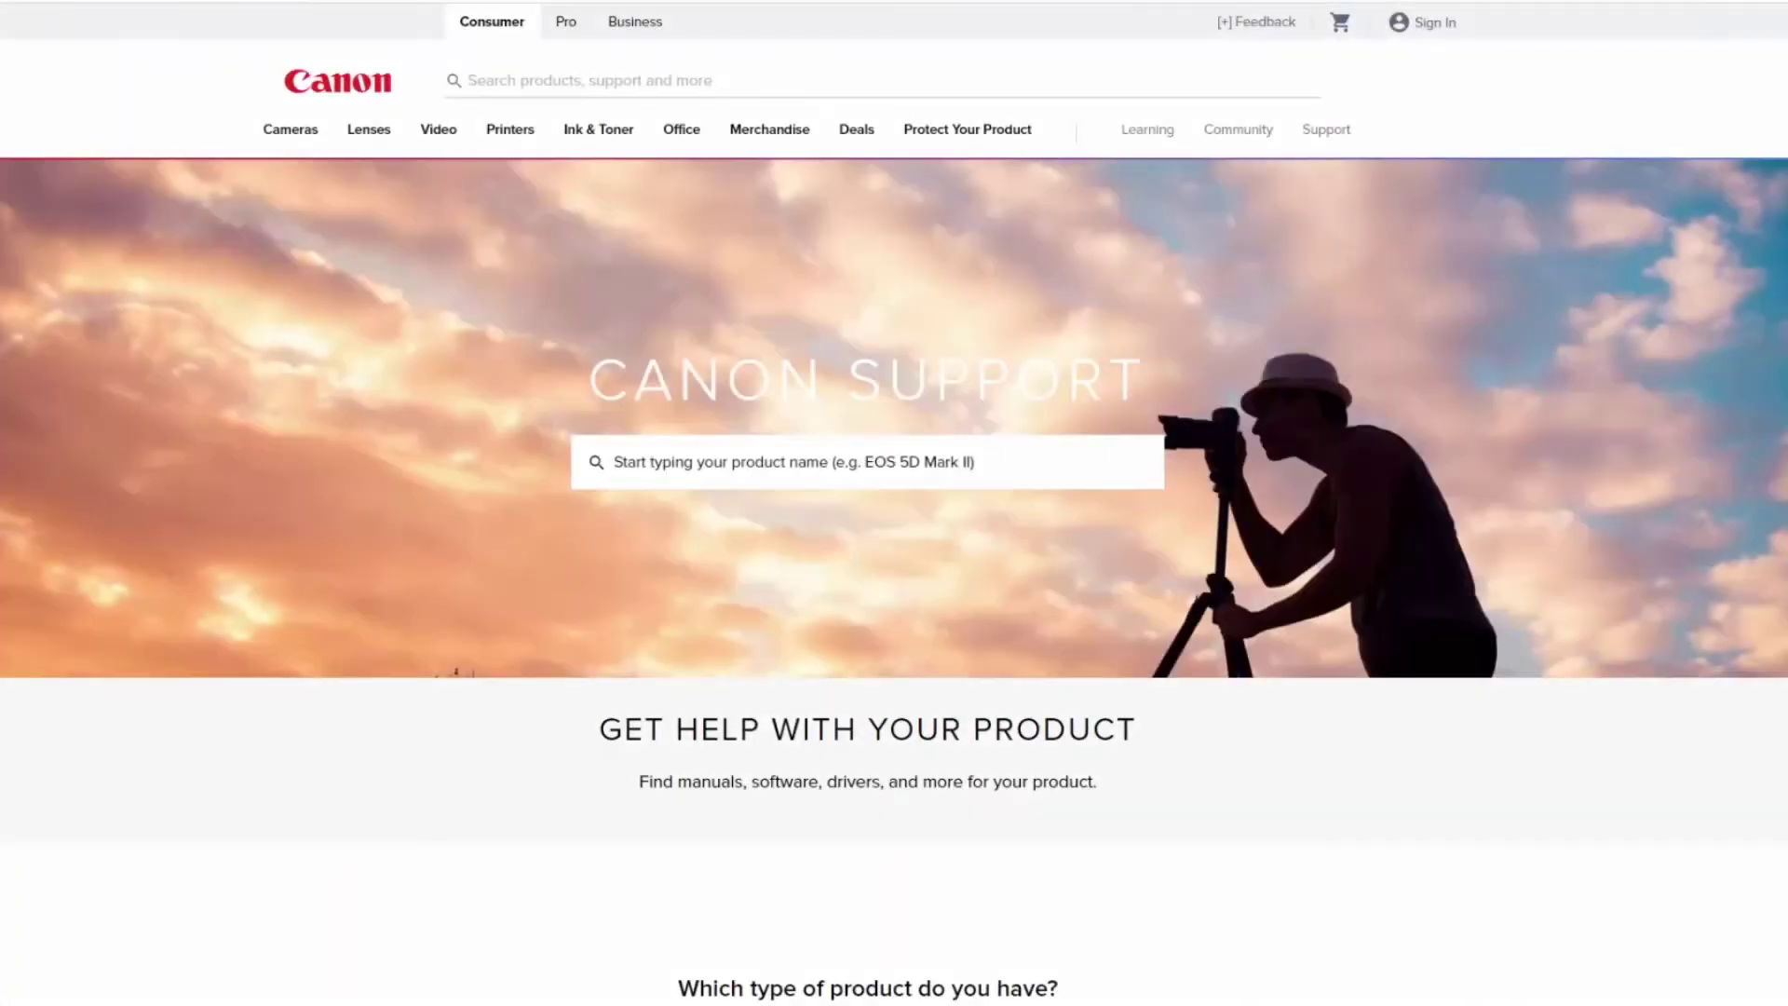
pyautogui.click(822, 464)
pyautogui.write('MX922')
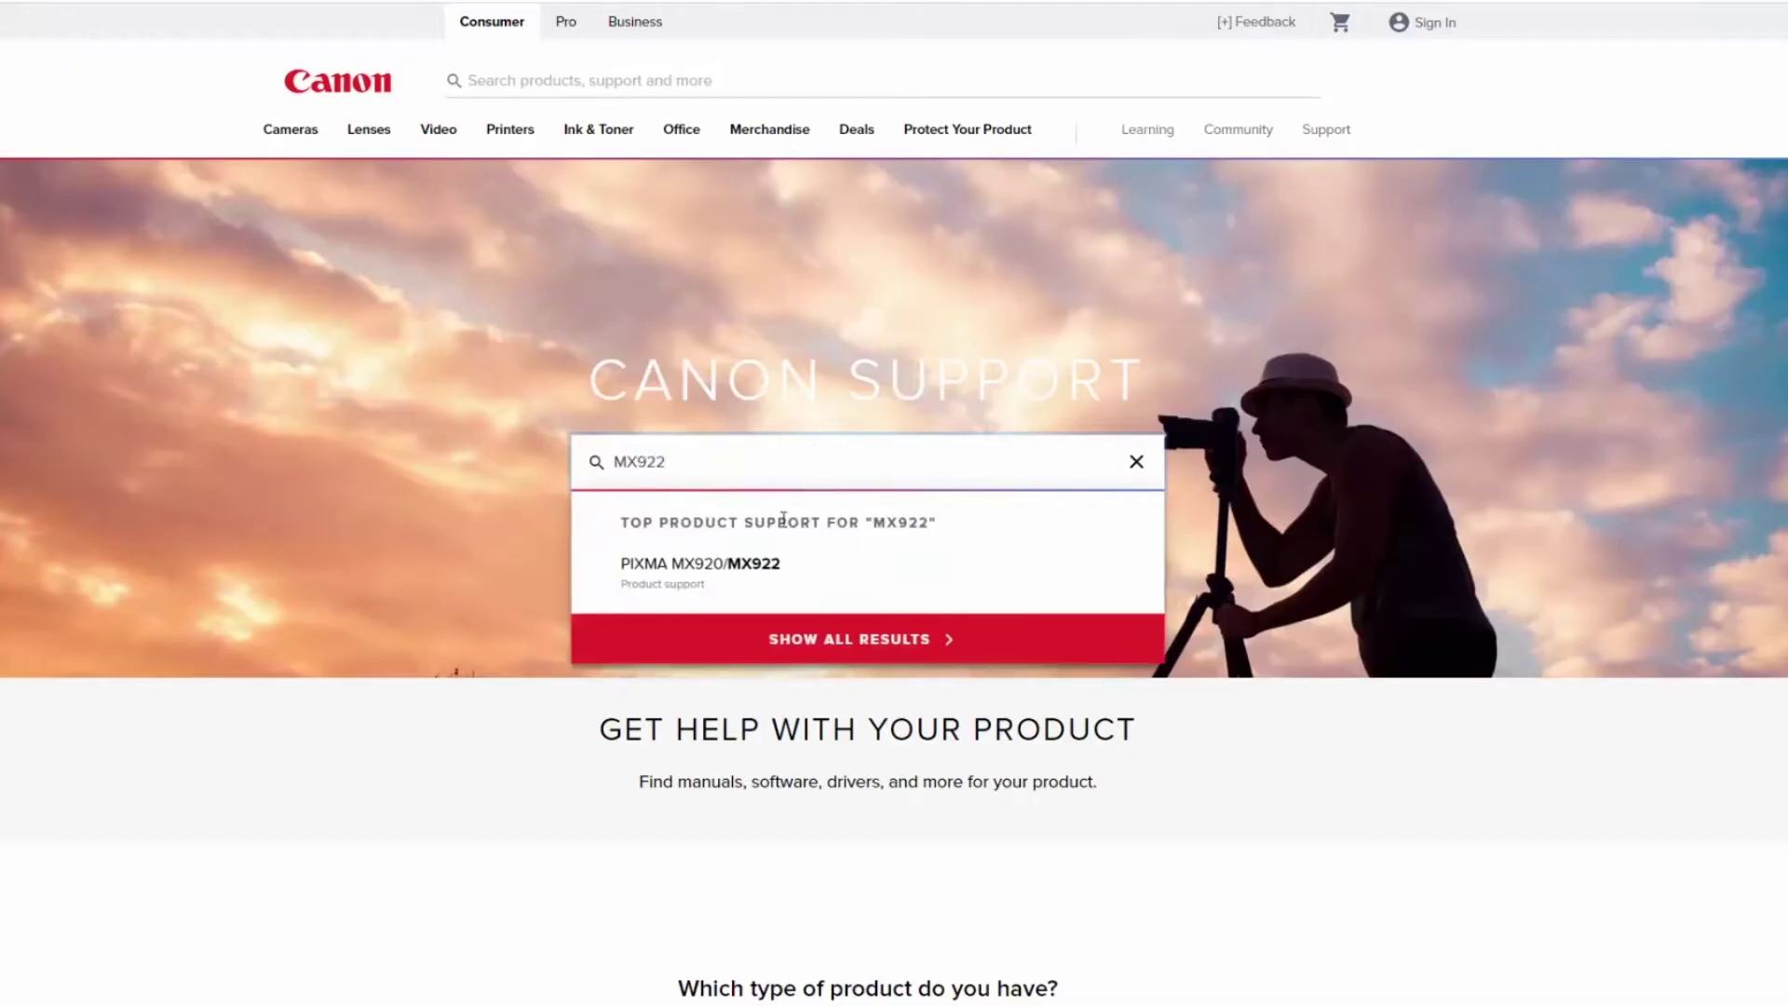
# Choose the PIXMA MX920/MX922 suggestion for the MX922 search.
pyautogui.click(755, 572)
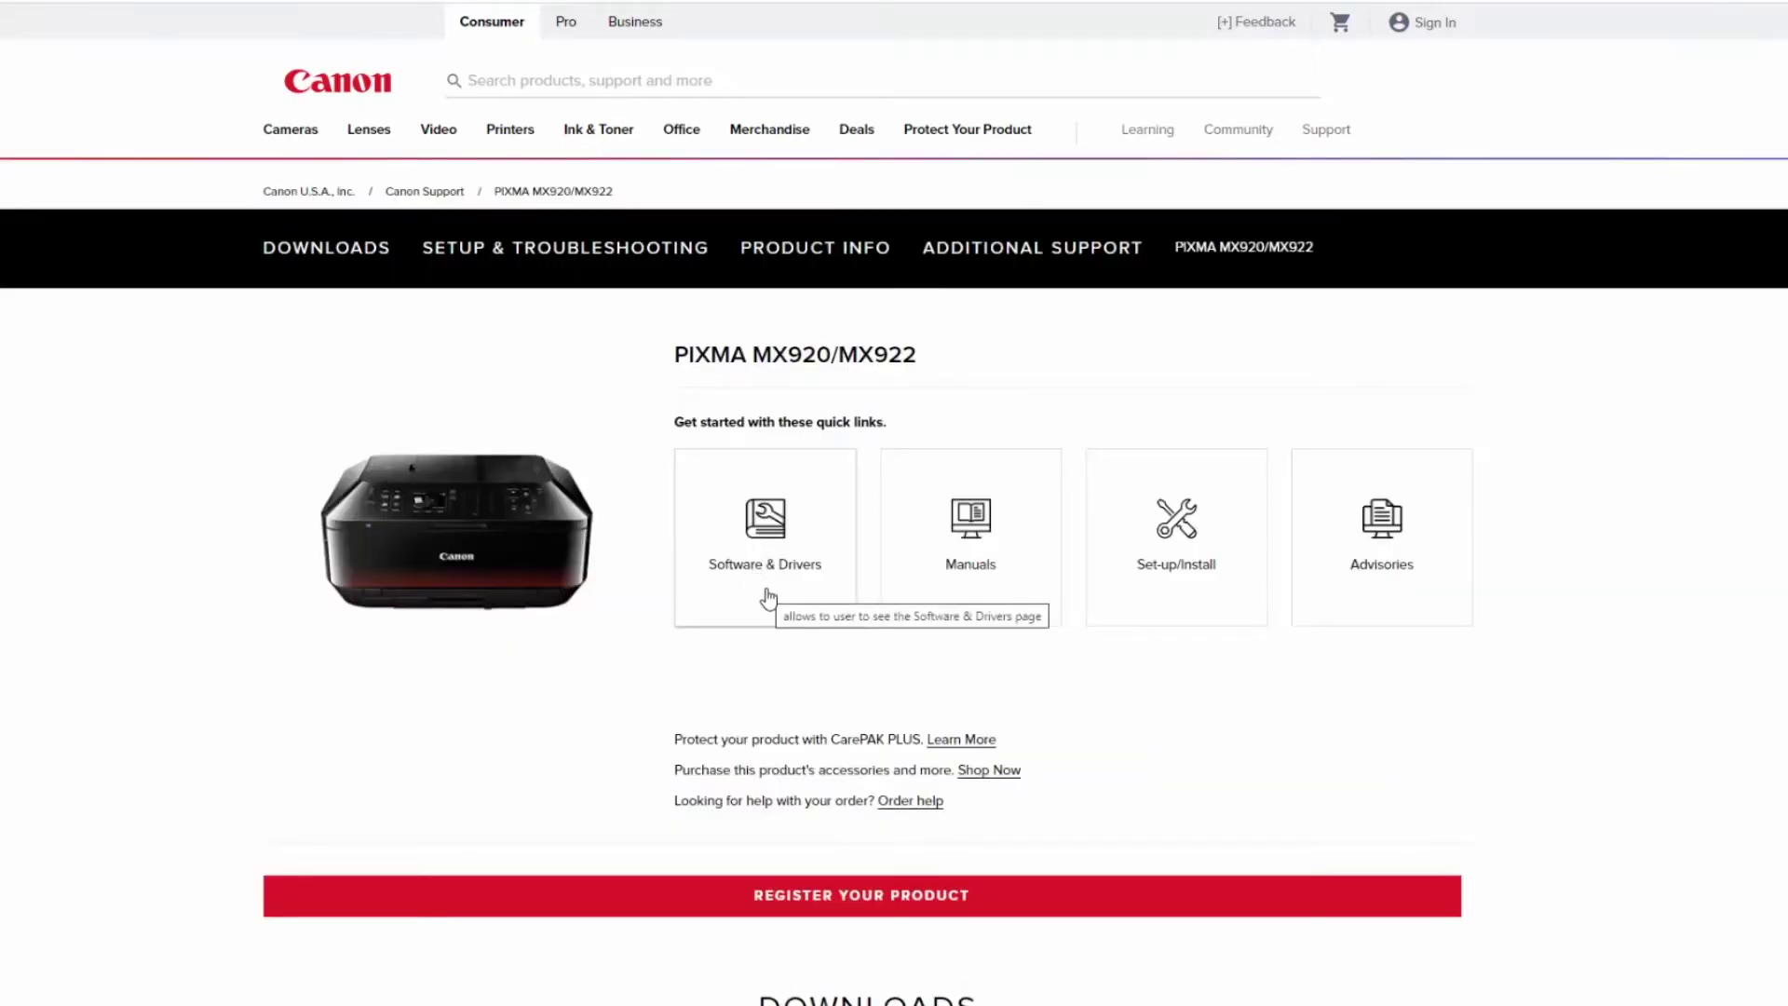
# List the 10 Windows 10 software and driver downloads and expand the file type filter.
pyautogui.click(767, 600)
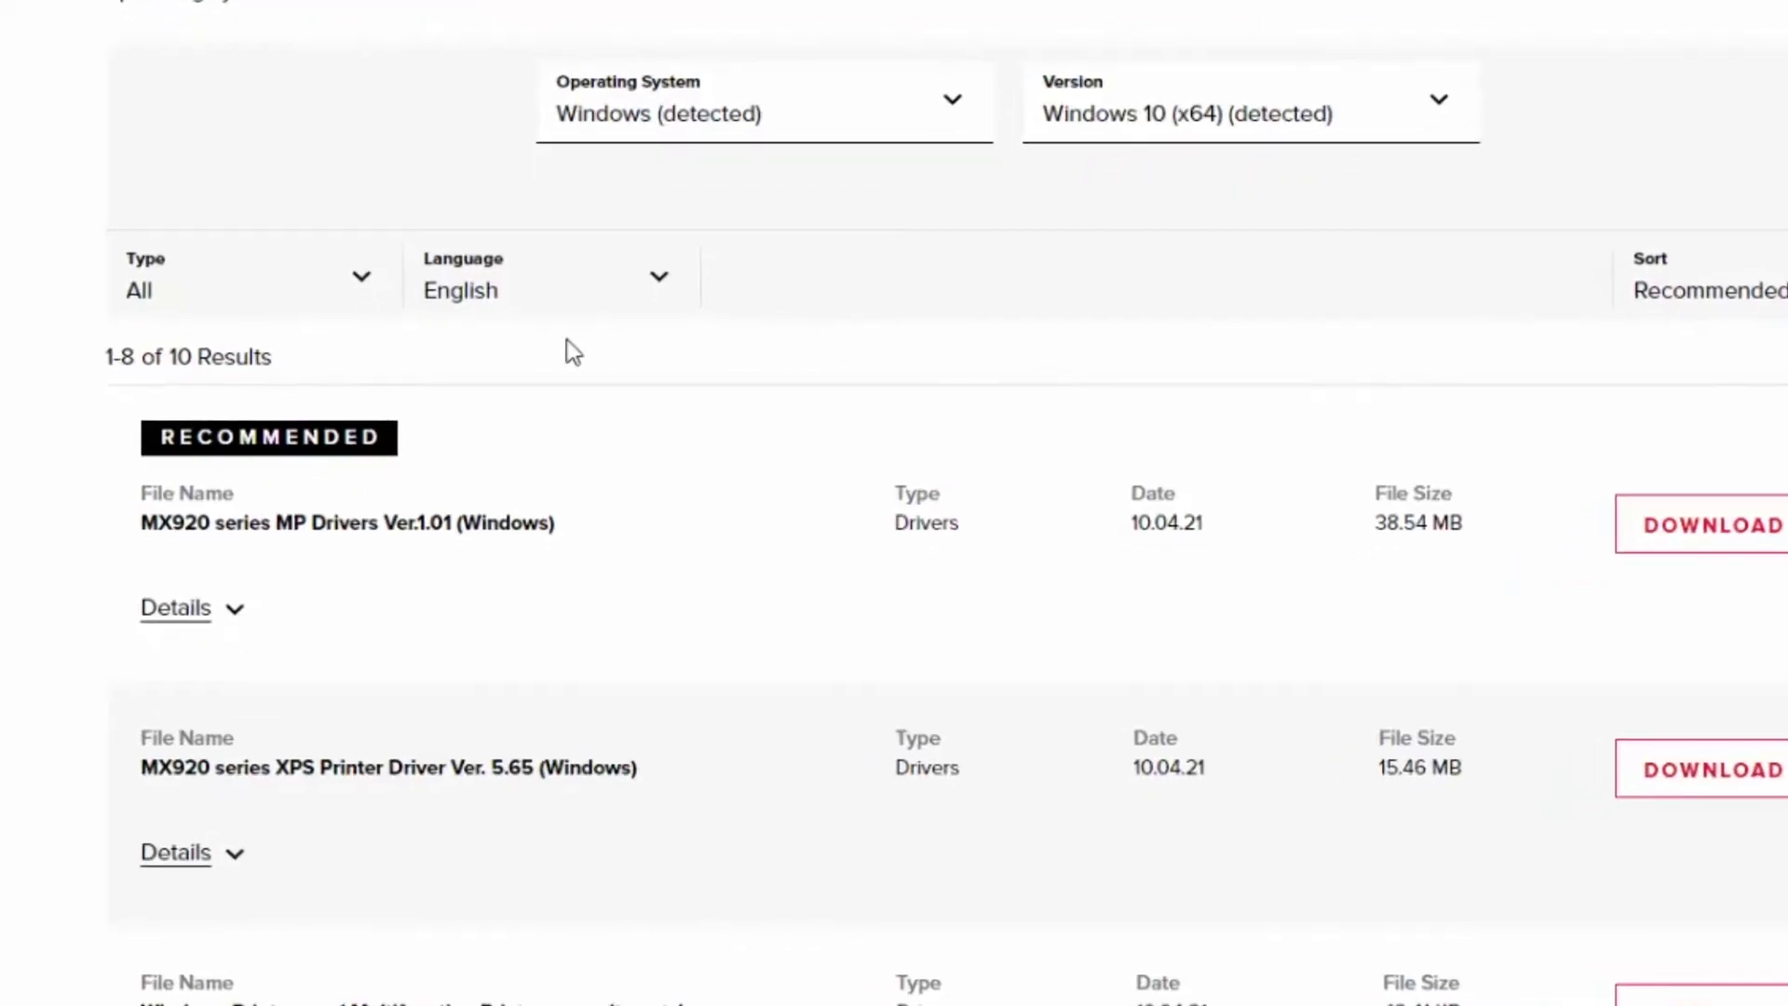
pyautogui.click(361, 286)
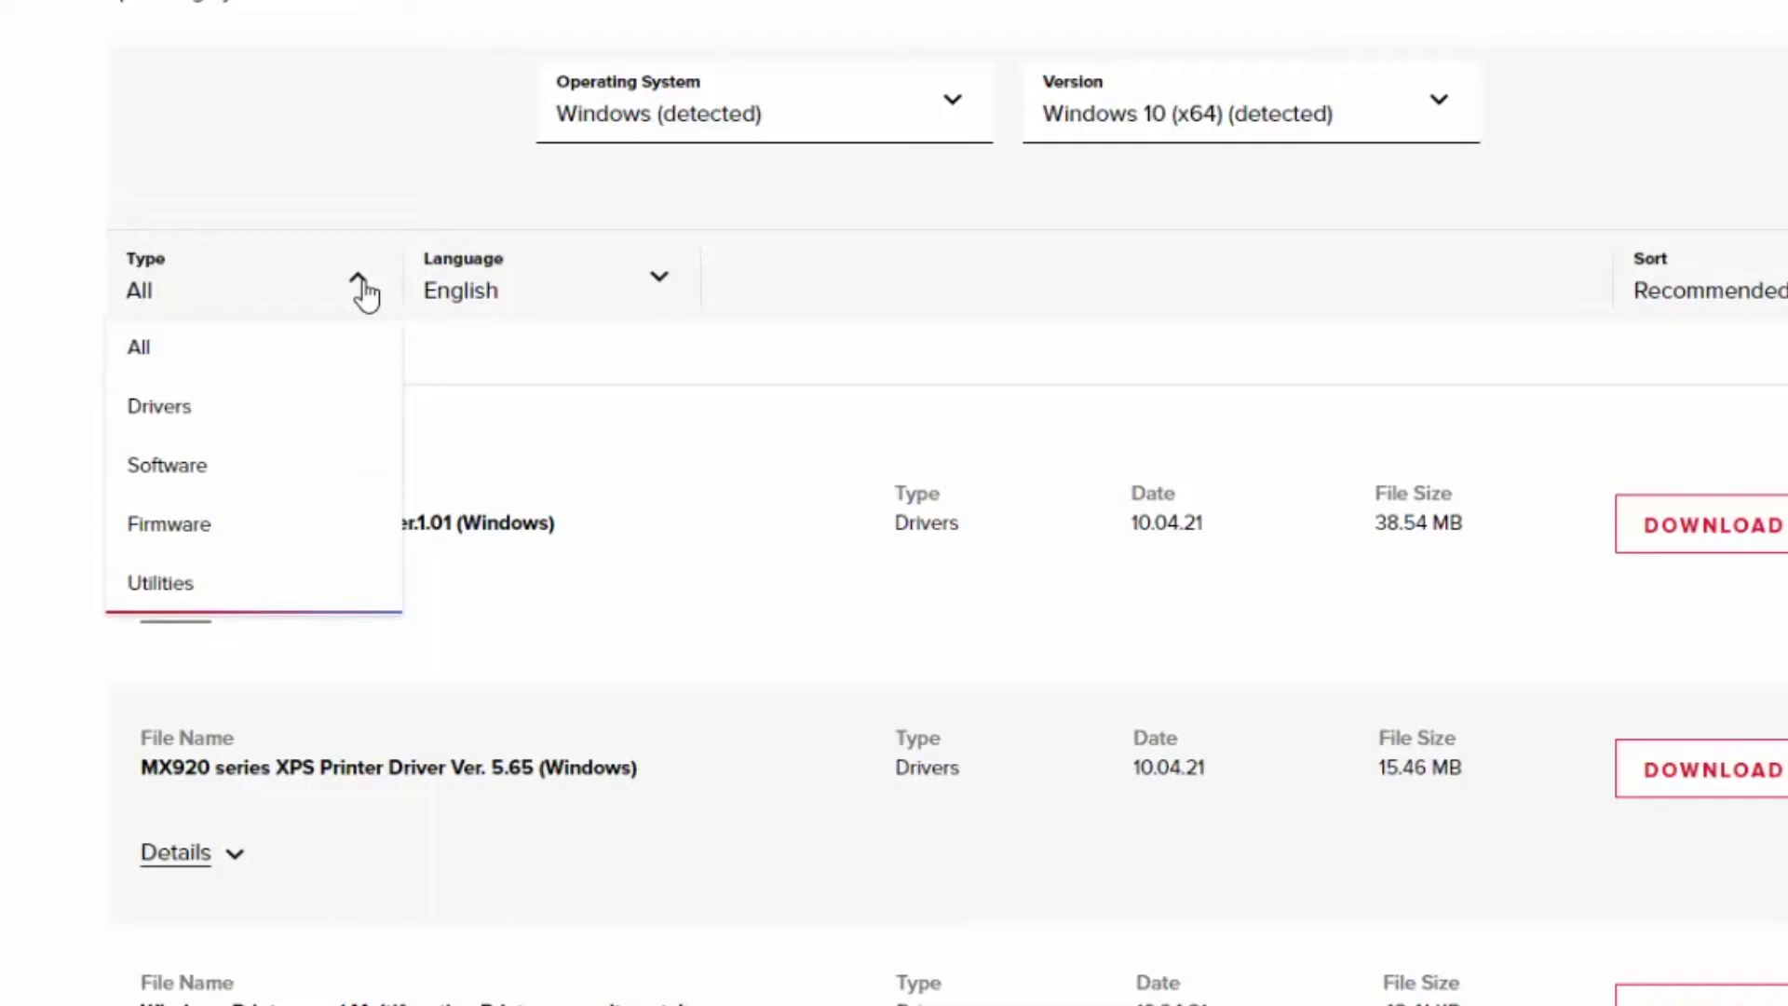
pyautogui.click(366, 291)
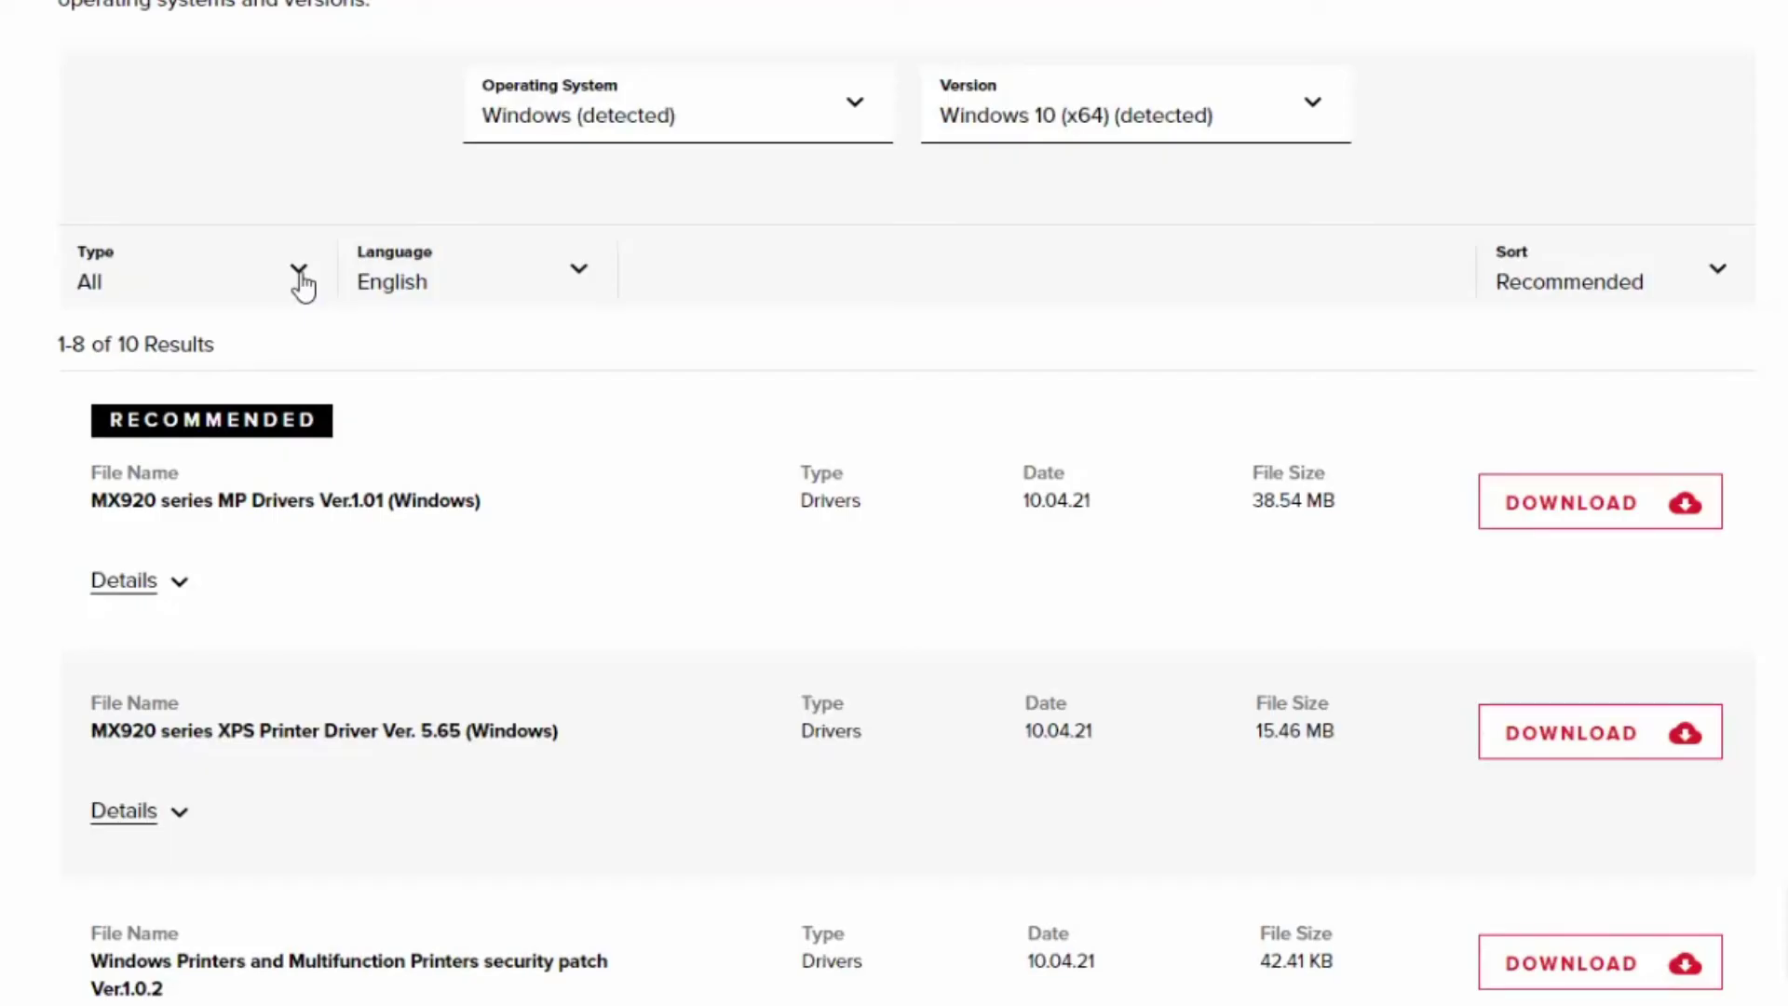
# Download MX920 series MP Drivers Ver.1.01 for Windows and dismiss the instructions dialog.
pyautogui.click(1617, 512)
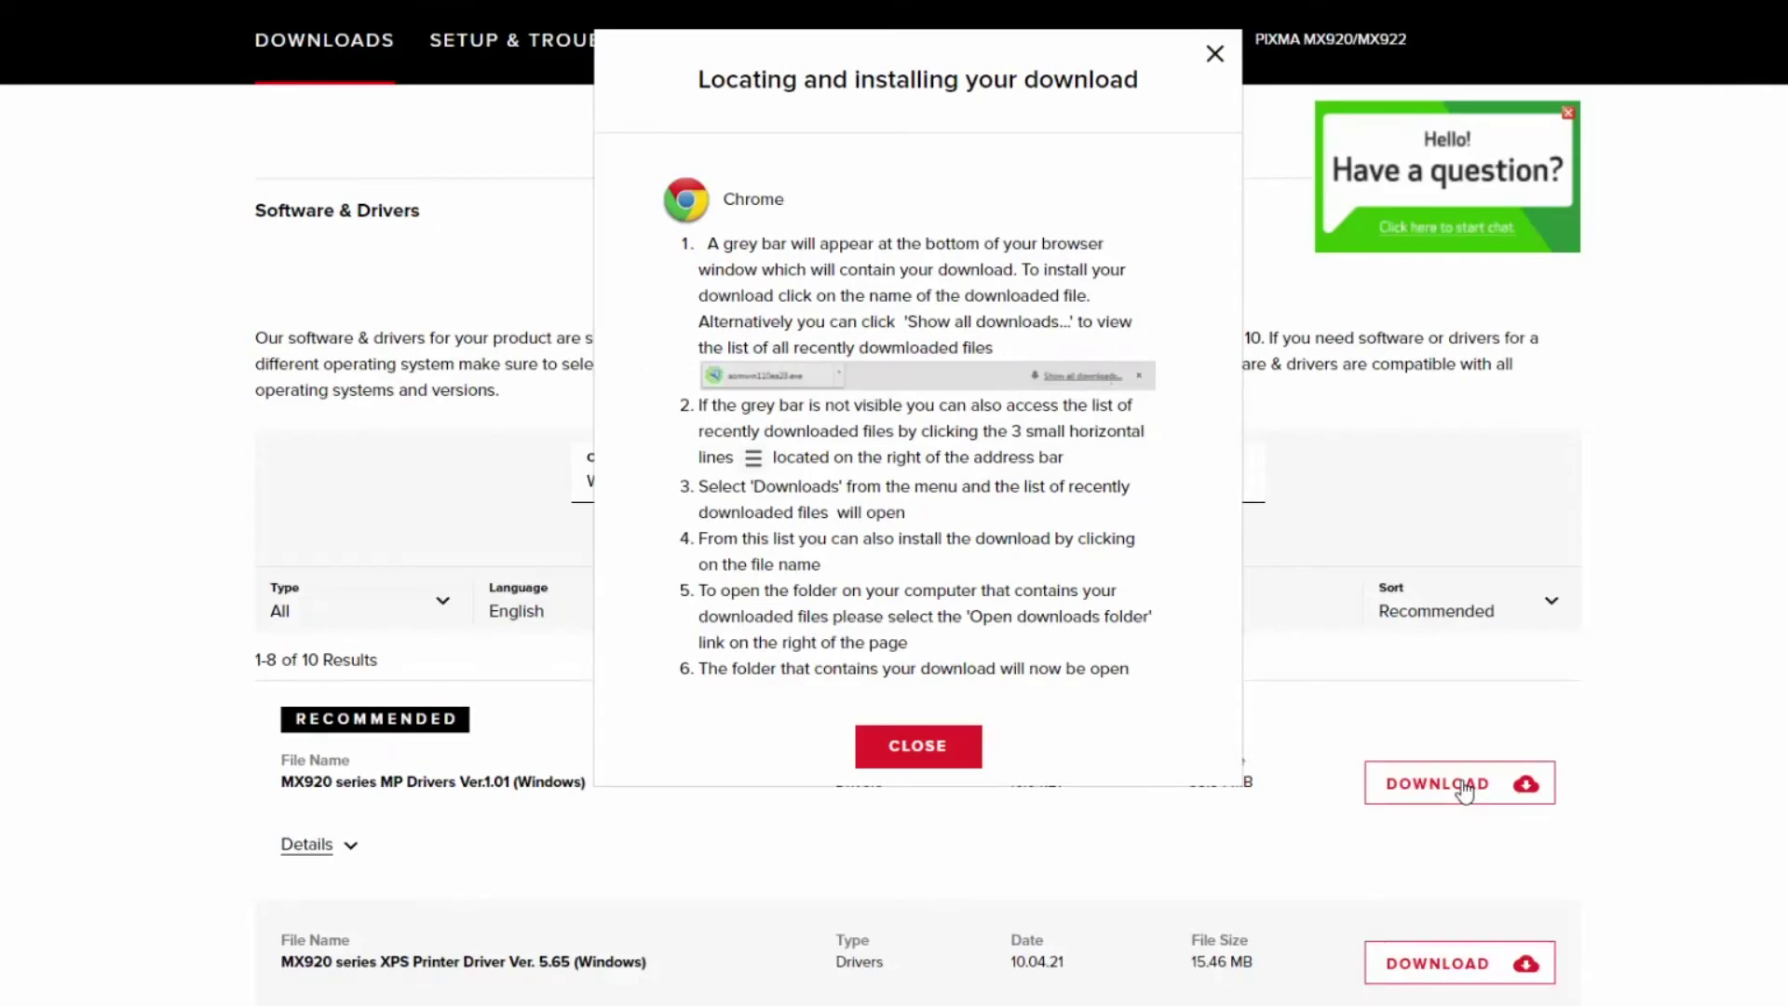
pyautogui.click(917, 746)
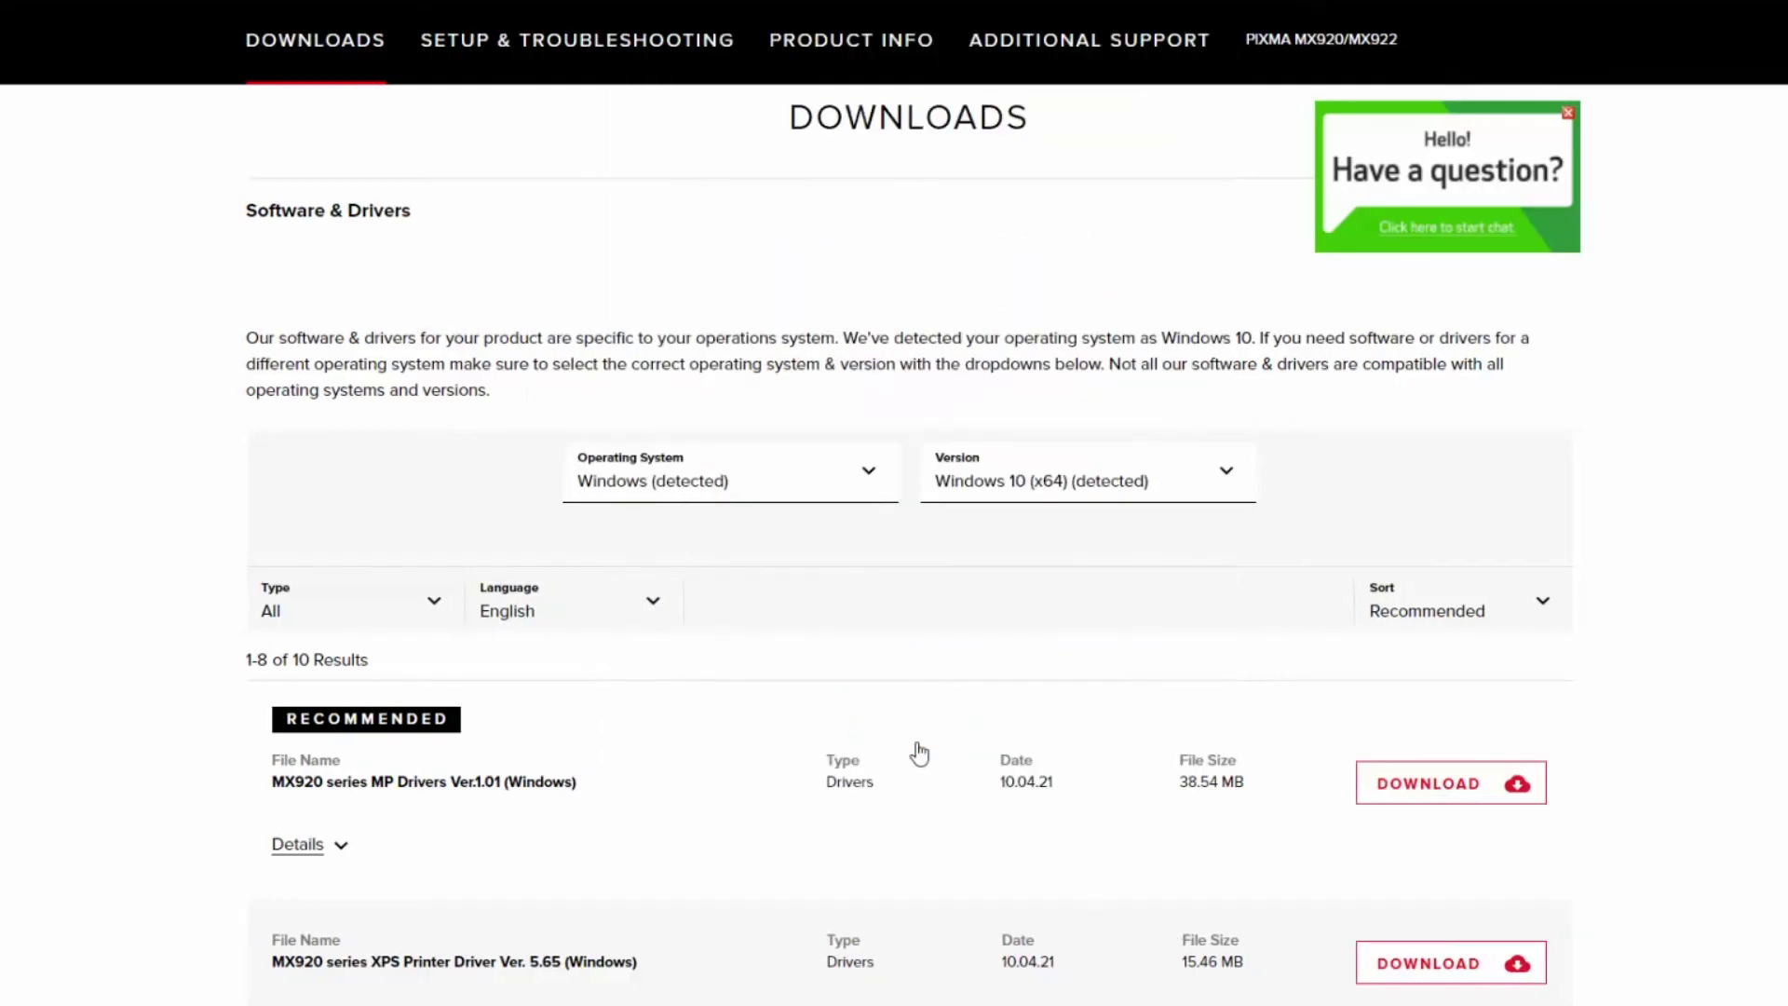